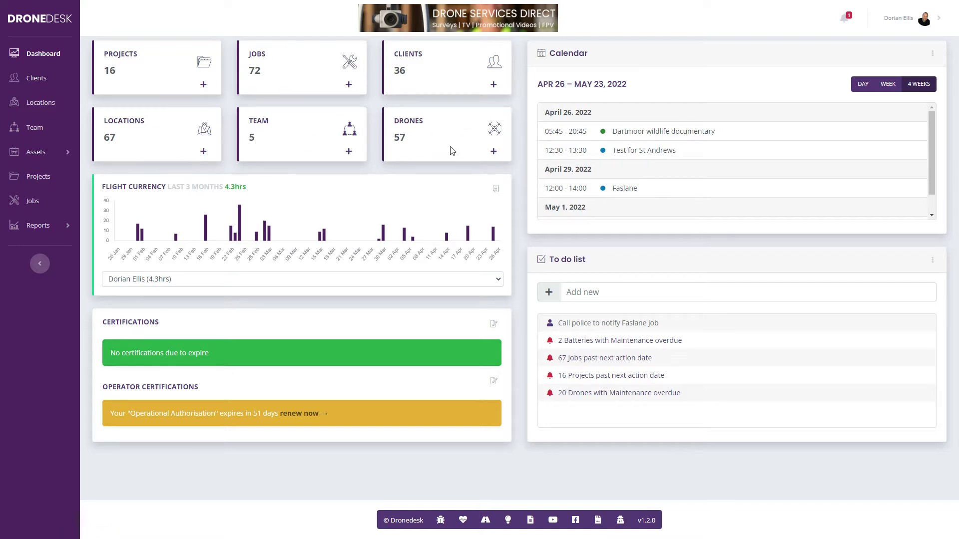
Start a new job named 'My demo job build' with job progress kept as New
{"action": "left_click", "coordinate": [349, 85]}
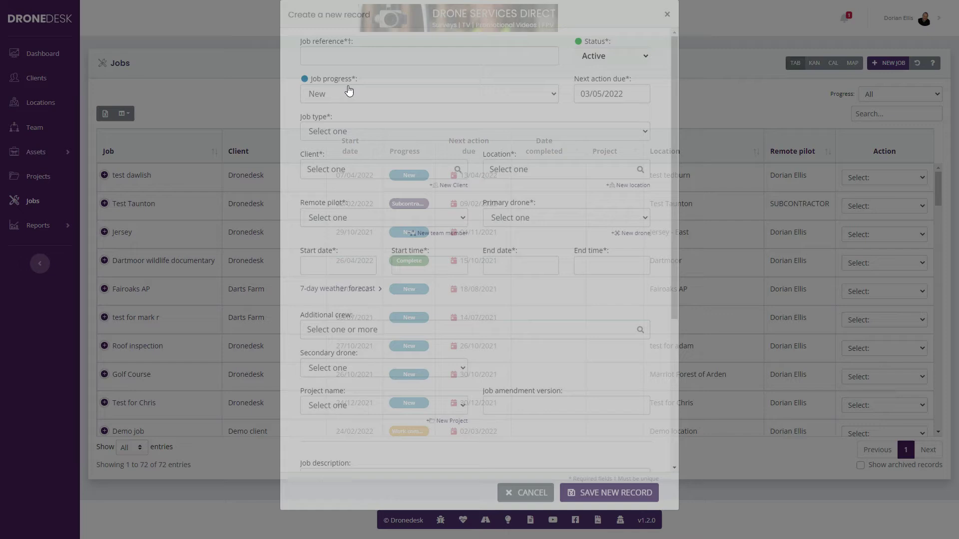
{"action": "type", "text": "My demo job build"}
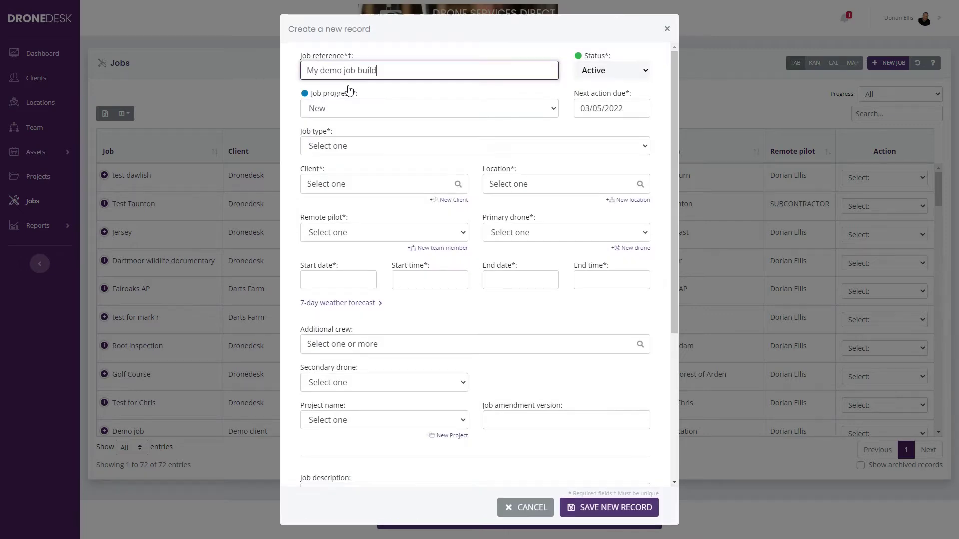
{"action": "left_click", "coordinate": [338, 110]}
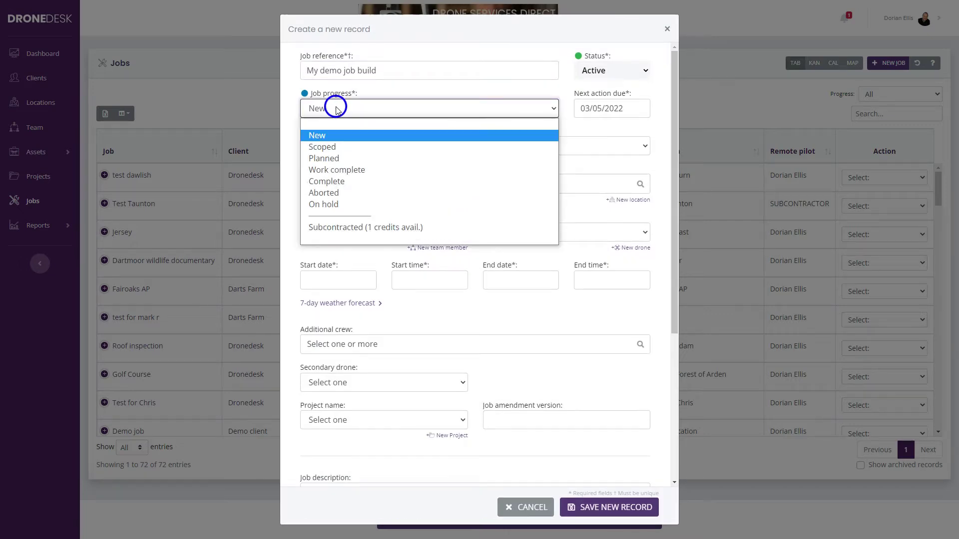
{"action": "left_click", "coordinate": [394, 138]}
Scroll through the job type list to find Building/roof inspection
{"action": "left_click", "coordinate": [378, 148]}
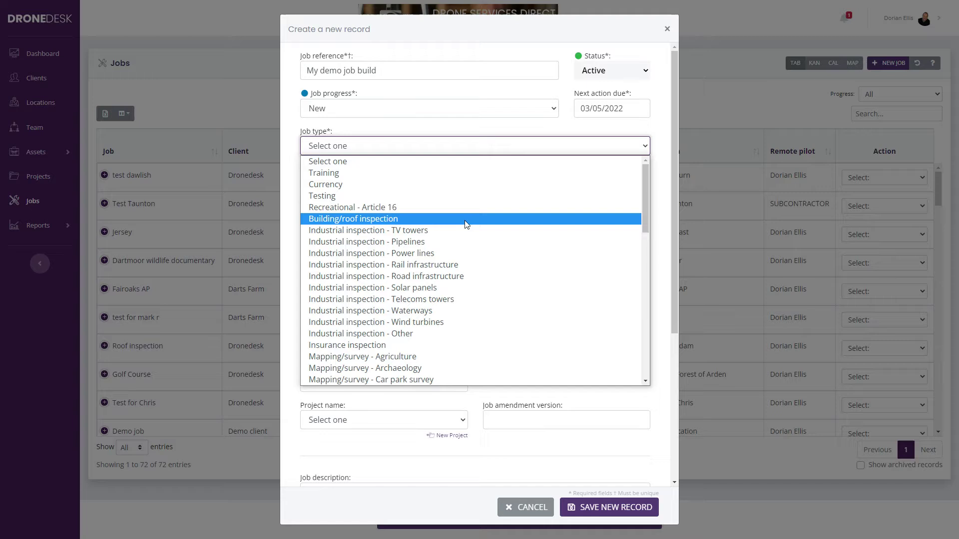
{"action": "scroll", "coordinate": [466, 224], "scroll_direction": "down", "scroll_amount": 3}
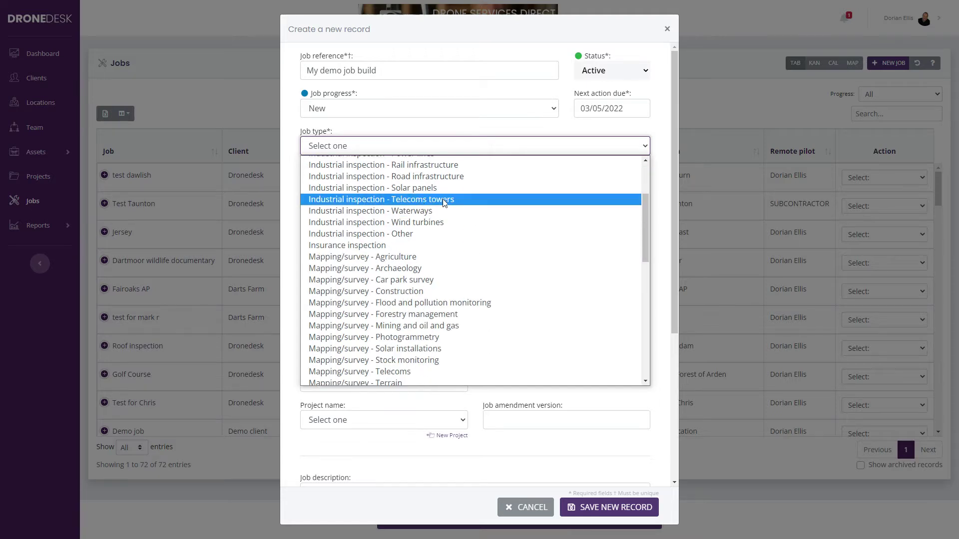
{"action": "scroll", "coordinate": [402, 278], "scroll_direction": "down", "scroll_amount": 3}
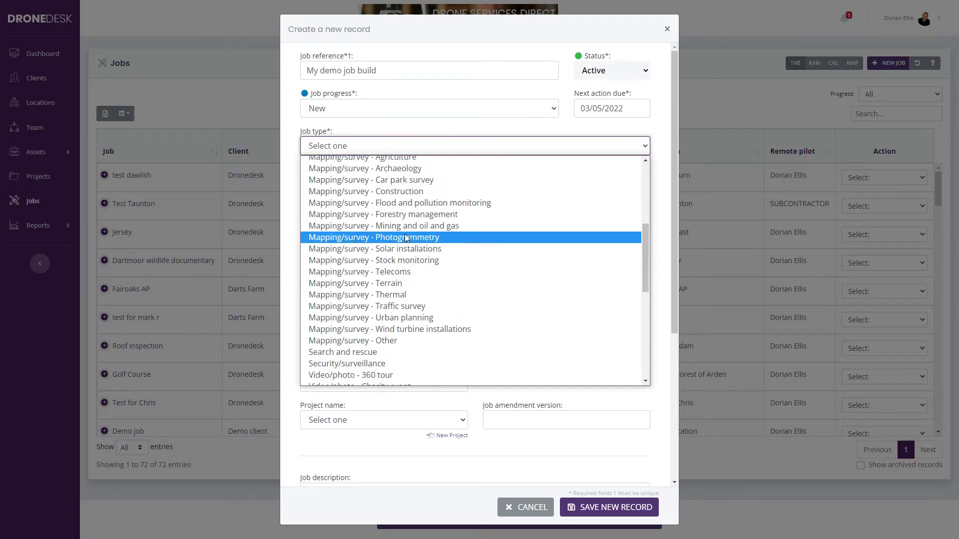
{"action": "scroll", "coordinate": [444, 300], "scroll_direction": "down", "scroll_amount": 3}
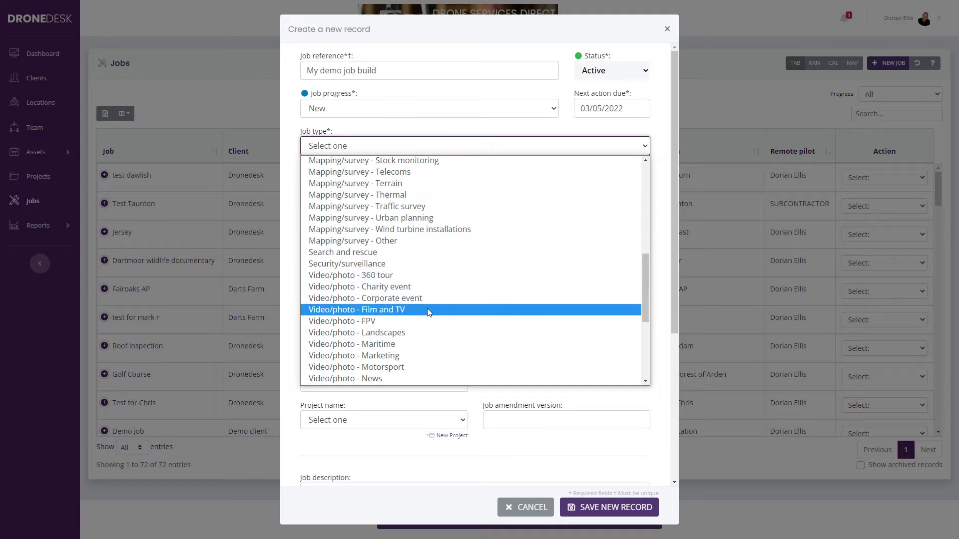
{"action": "scroll", "coordinate": [428, 311], "scroll_direction": "down", "scroll_amount": 5}
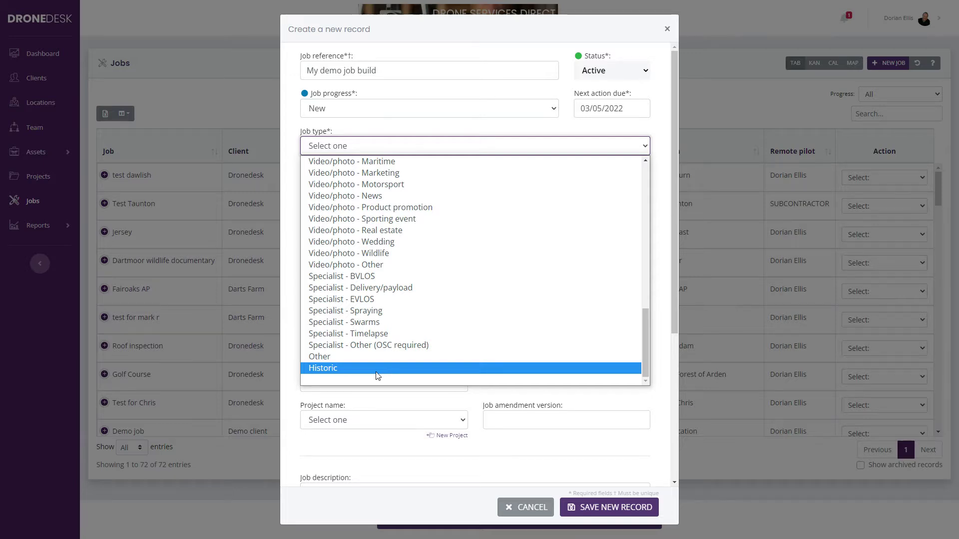
{"action": "scroll", "coordinate": [437, 312], "scroll_direction": "up", "scroll_amount": 10}
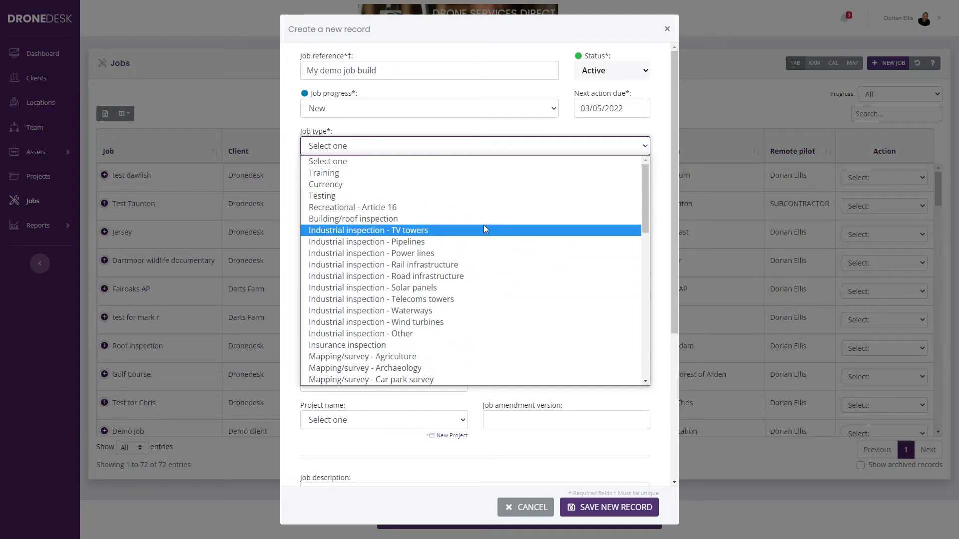
Set job type Building/roof inspection, client Dronedesk, location Dartmoor, a remote pilot and primary drone Air 2S
{"action": "left_click", "coordinate": [395, 218]}
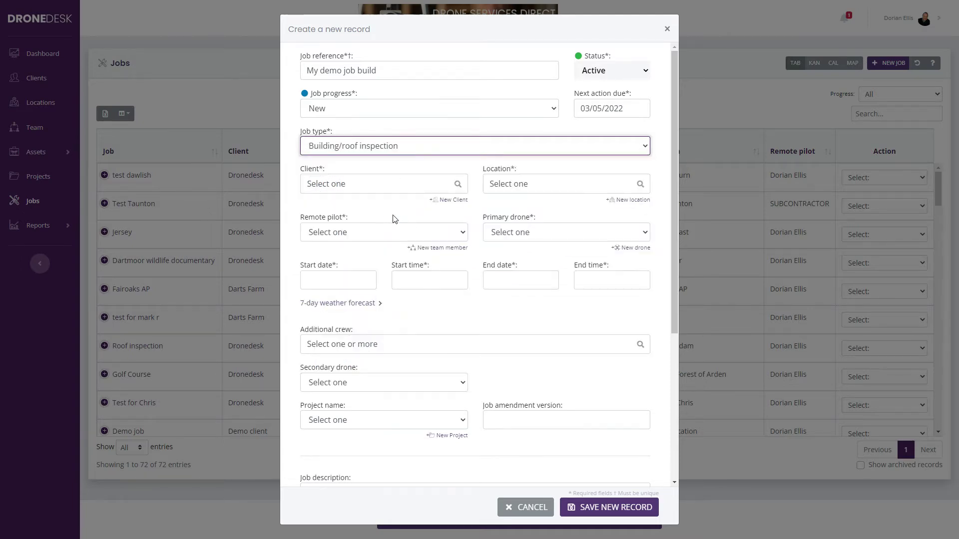
{"action": "left_click", "coordinate": [375, 185]}
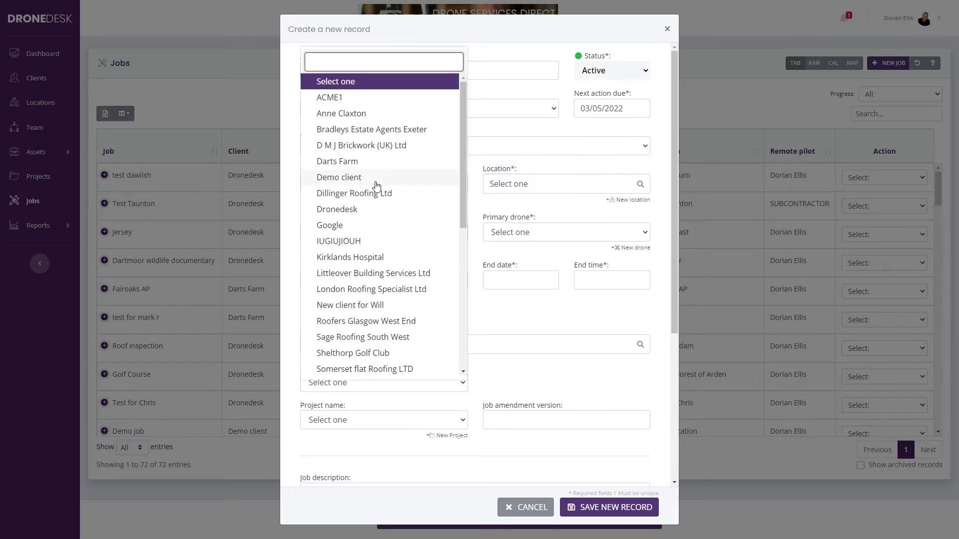
{"action": "left_click", "coordinate": [332, 211]}
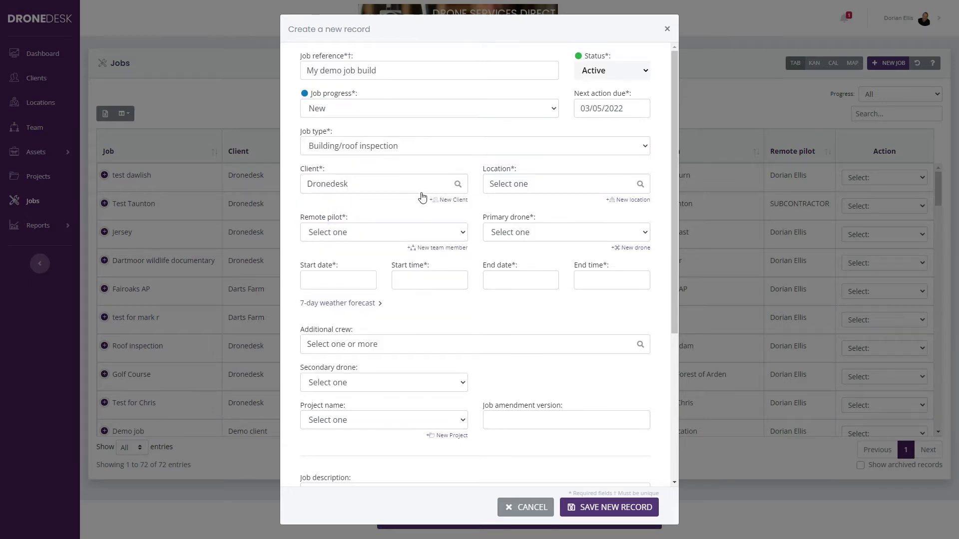
{"action": "left_click", "coordinate": [551, 187]}
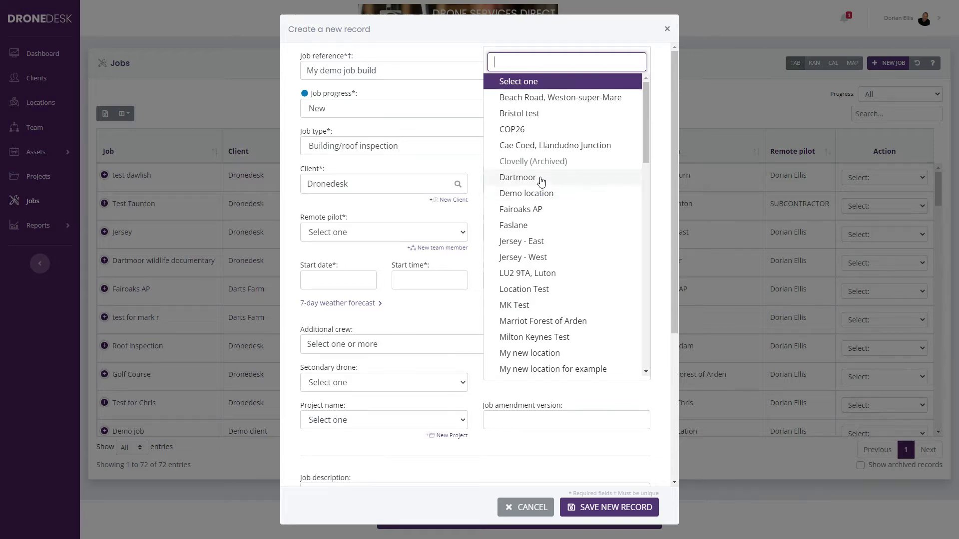
{"action": "left_click", "coordinate": [541, 177]}
{"action": "left_click", "coordinate": [353, 235]}
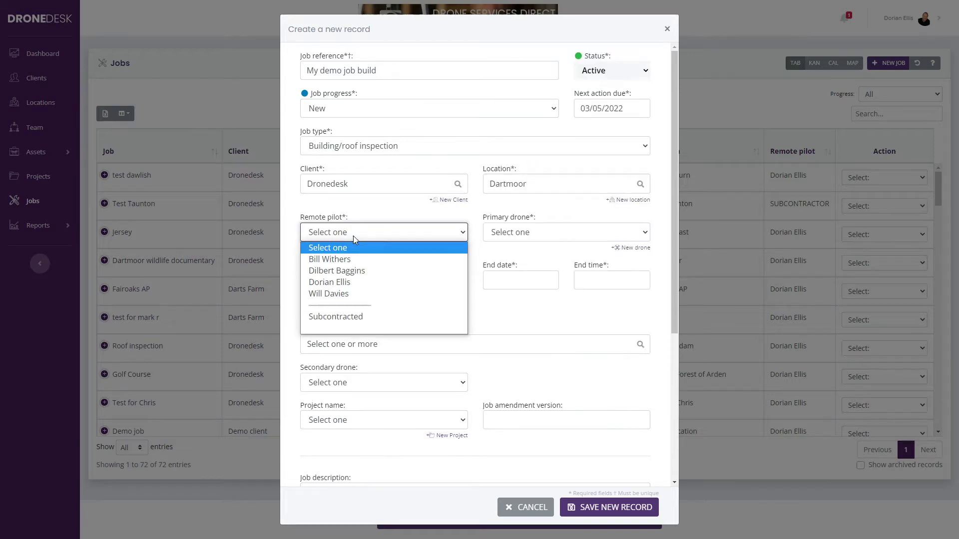
{"action": "left_click", "coordinate": [330, 282]}
{"action": "left_click", "coordinate": [545, 234]}
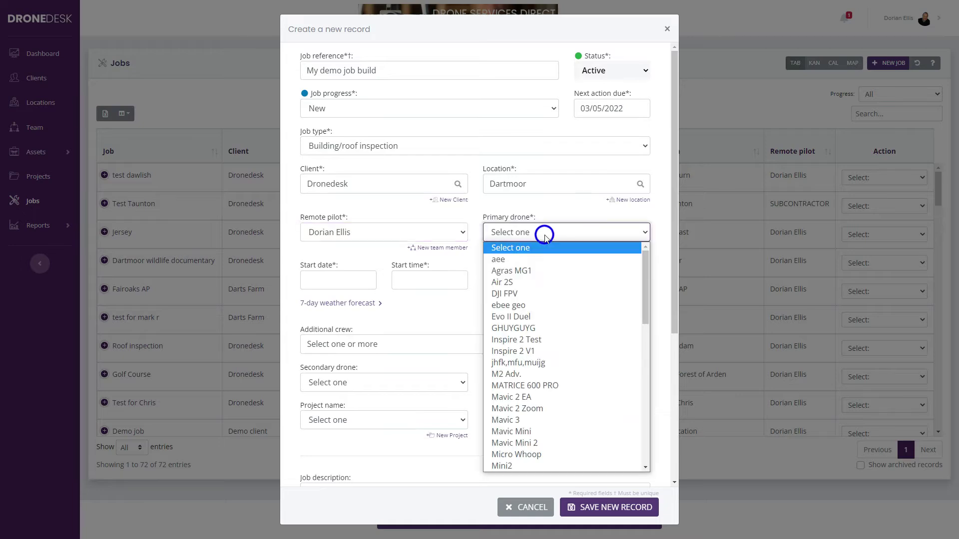
{"action": "left_click", "coordinate": [535, 282]}
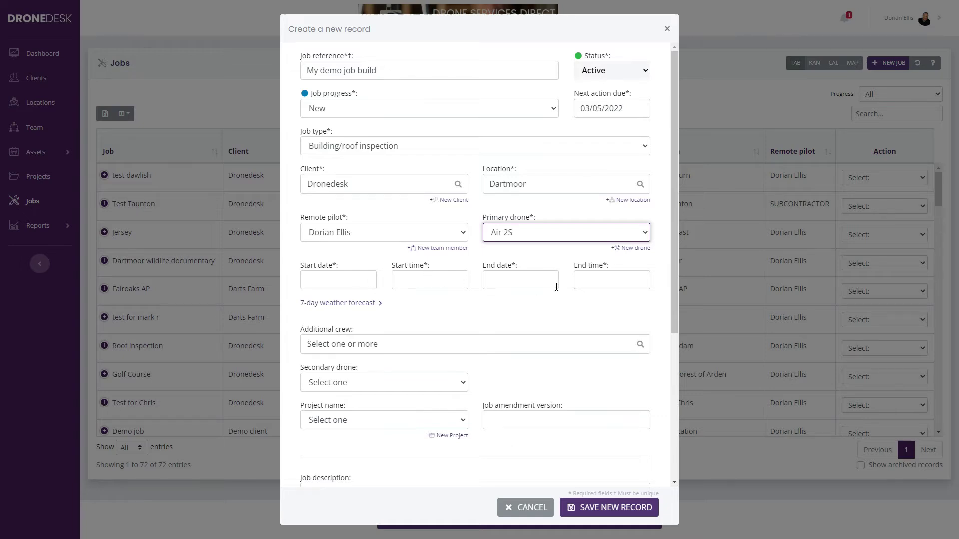
Show the 7-day weather forecast and set the start date to 28/04/2022
{"action": "left_click", "coordinate": [338, 305]}
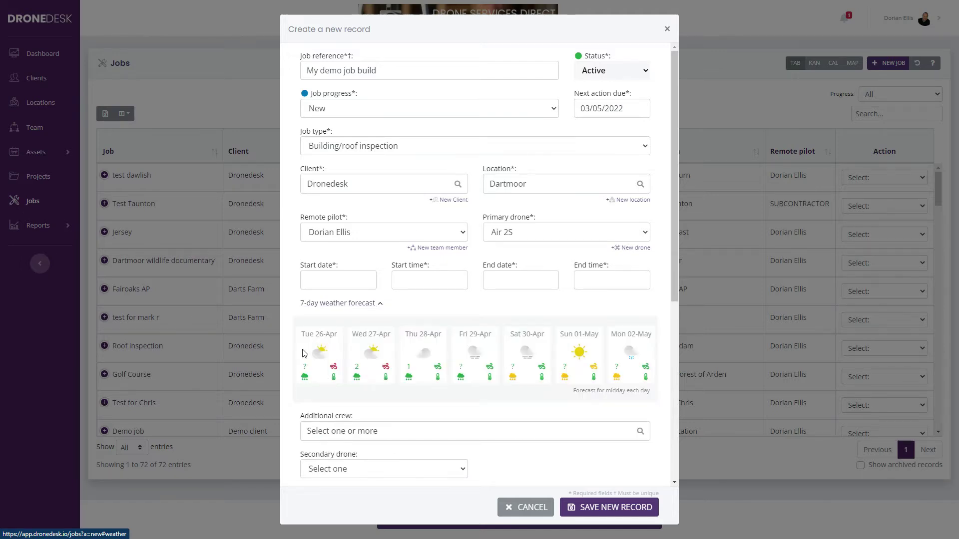
{"action": "left_click", "coordinate": [312, 279]}
{"action": "left_click", "coordinate": [359, 396]}
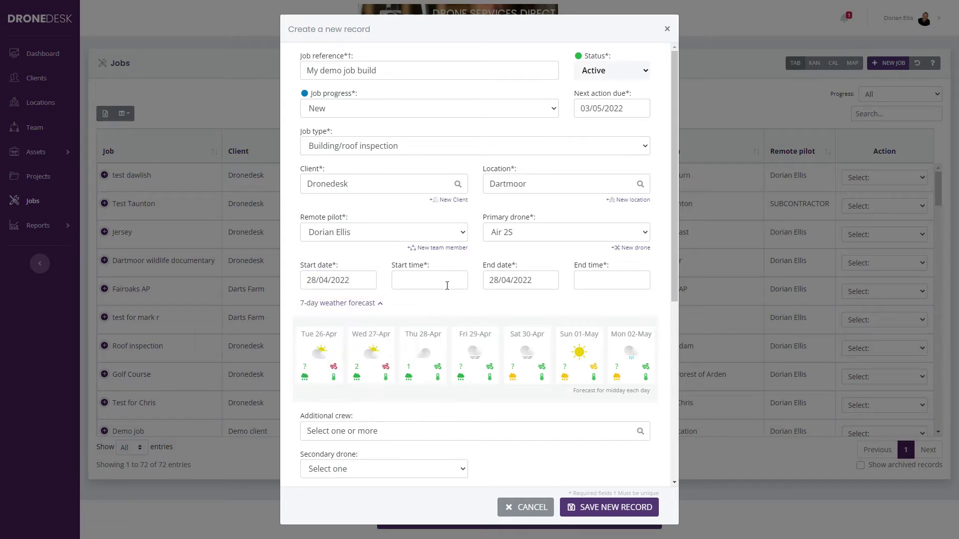
Set the job's time window from 12:30 to 18:30
{"action": "left_click", "coordinate": [447, 285]}
{"action": "left_click", "coordinate": [413, 344]}
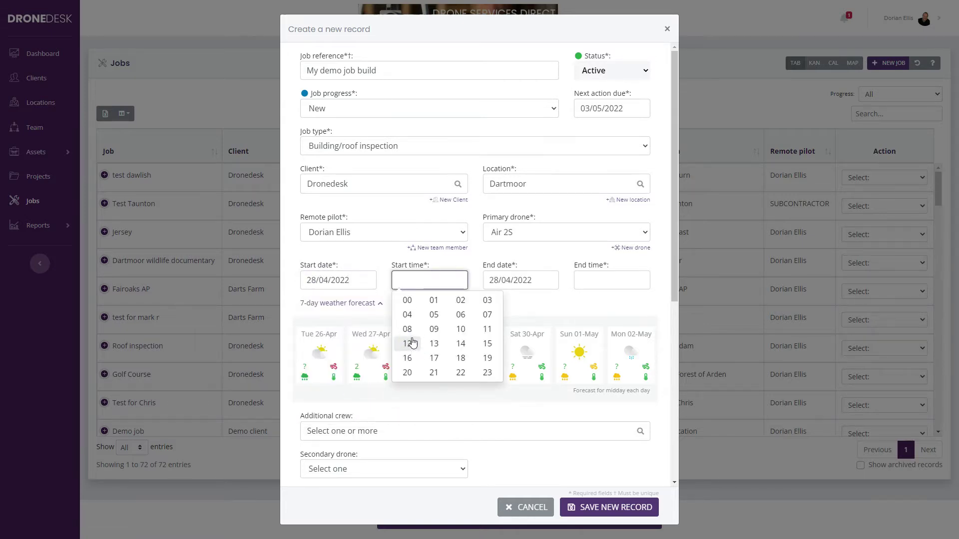
{"action": "left_click", "coordinate": [412, 344]}
{"action": "left_click", "coordinate": [554, 306]}
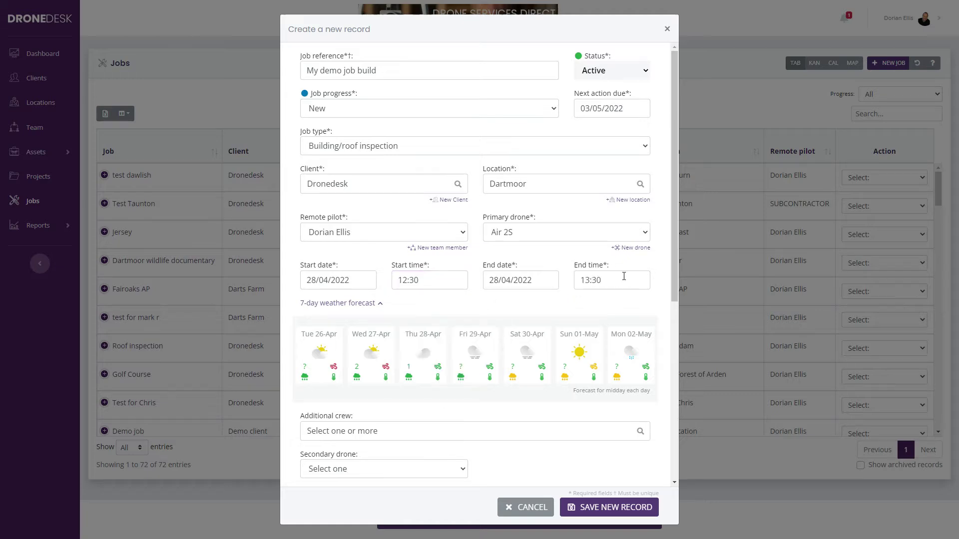
{"action": "left_click", "coordinate": [620, 278]}
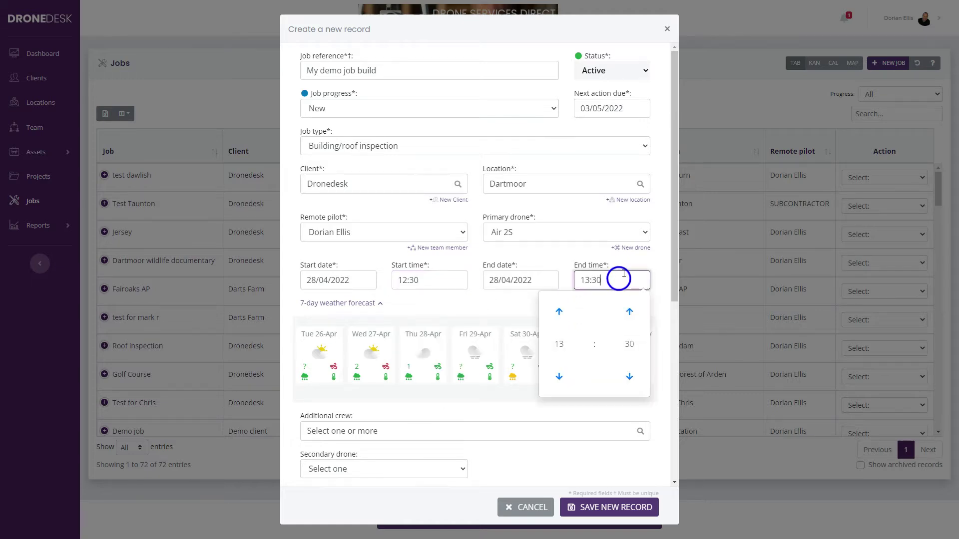
{"action": "left_click", "coordinate": [561, 311]}
{"action": "left_click", "coordinate": [561, 311]}
{"action": "left_click", "coordinate": [561, 310]}
{"action": "left_click", "coordinate": [561, 311]}
{"action": "left_click", "coordinate": [561, 311]}
{"action": "left_click", "coordinate": [496, 295]}
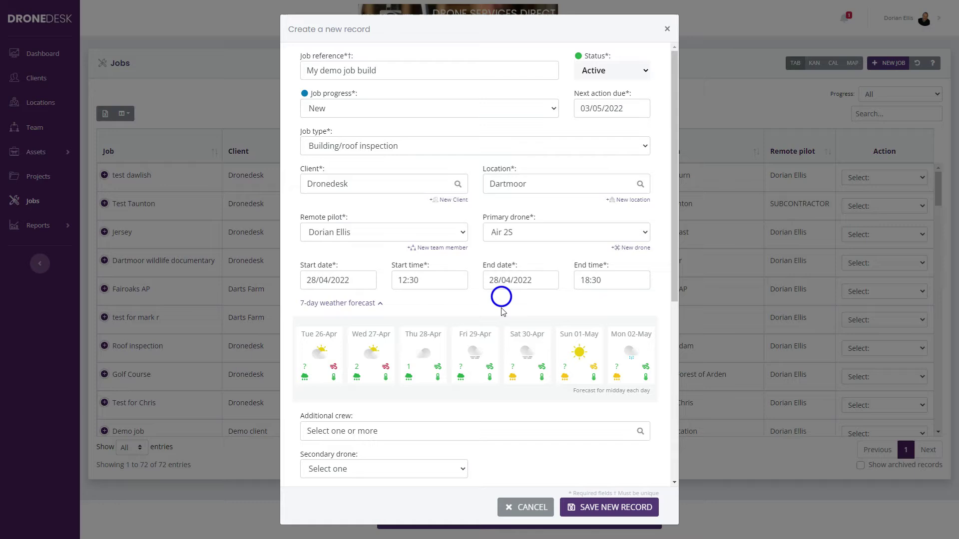
Add two ground-crew members as additional crew on the job
{"action": "scroll", "coordinate": [563, 327], "scroll_direction": "down", "scroll_amount": 4}
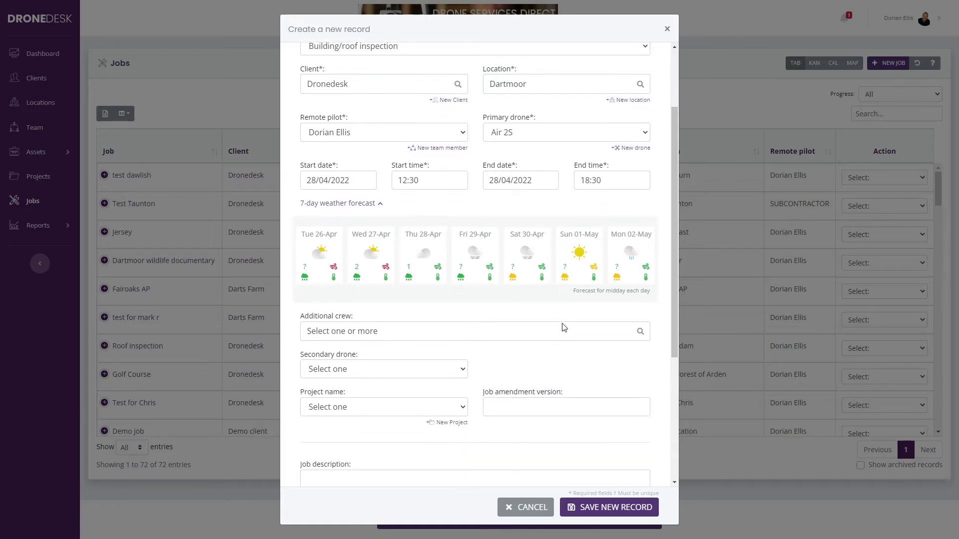
{"action": "scroll", "coordinate": [564, 327], "scroll_direction": "down", "scroll_amount": 1}
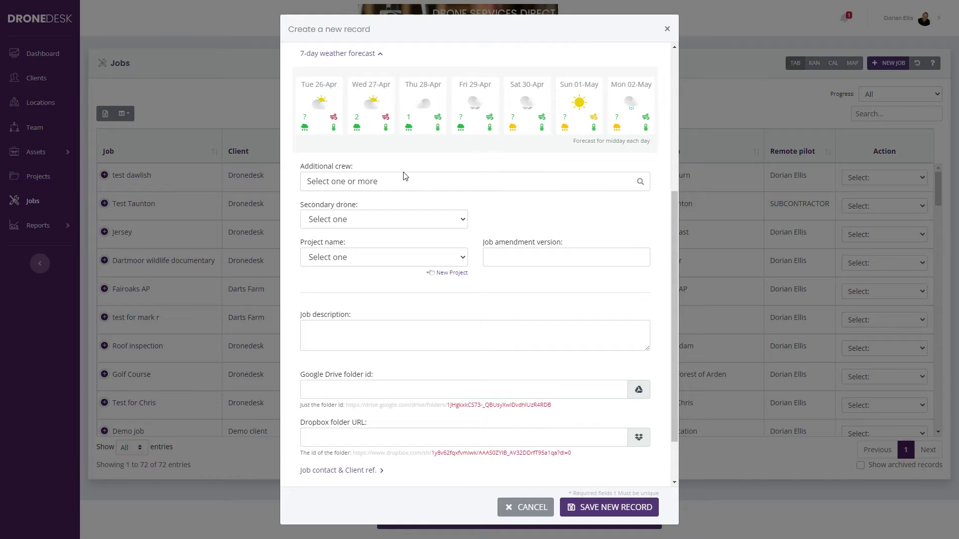
{"action": "left_click", "coordinate": [376, 187]}
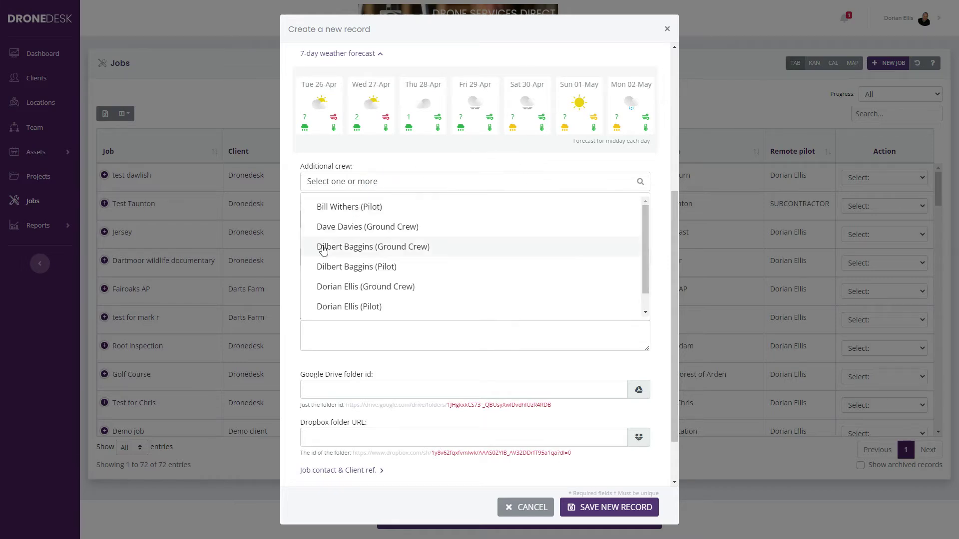
{"action": "left_click", "coordinate": [349, 246]}
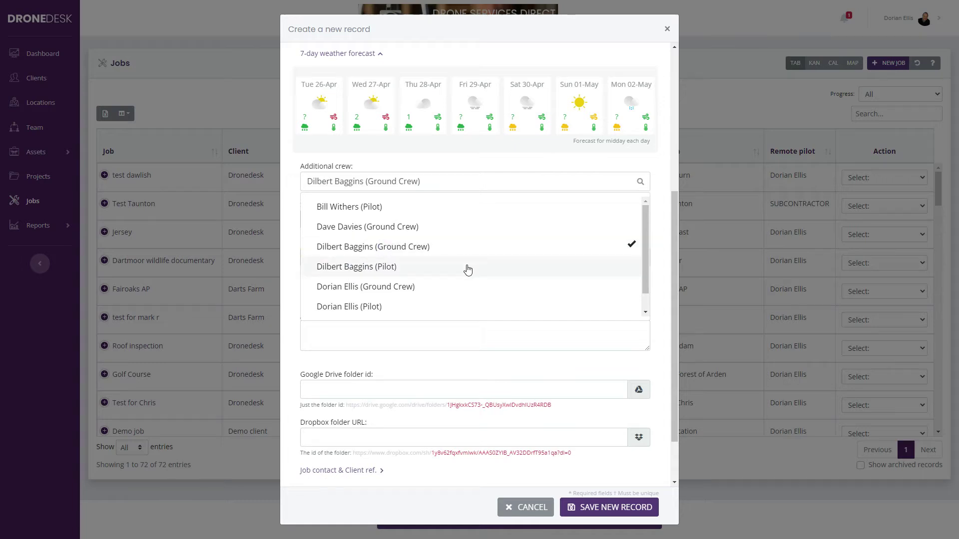
{"action": "left_click", "coordinate": [383, 288]}
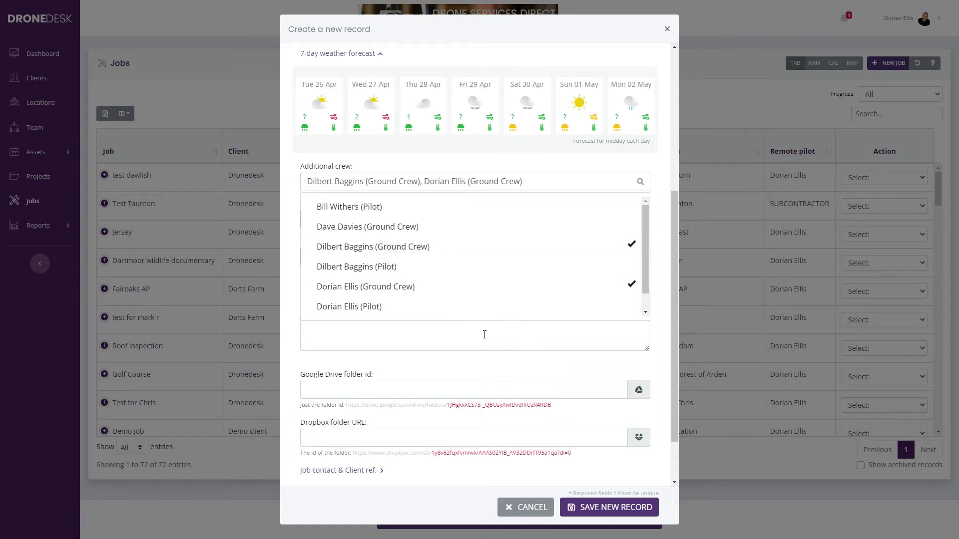
{"action": "left_click", "coordinate": [451, 341]}
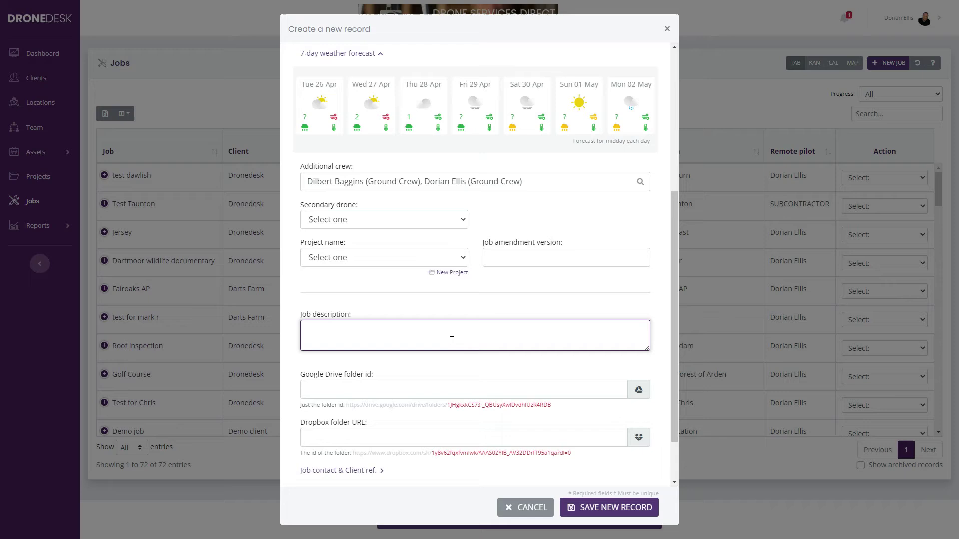
Choose My new Mini 2 as the secondary drone, leaving the project unset
{"action": "left_click", "coordinate": [388, 220]}
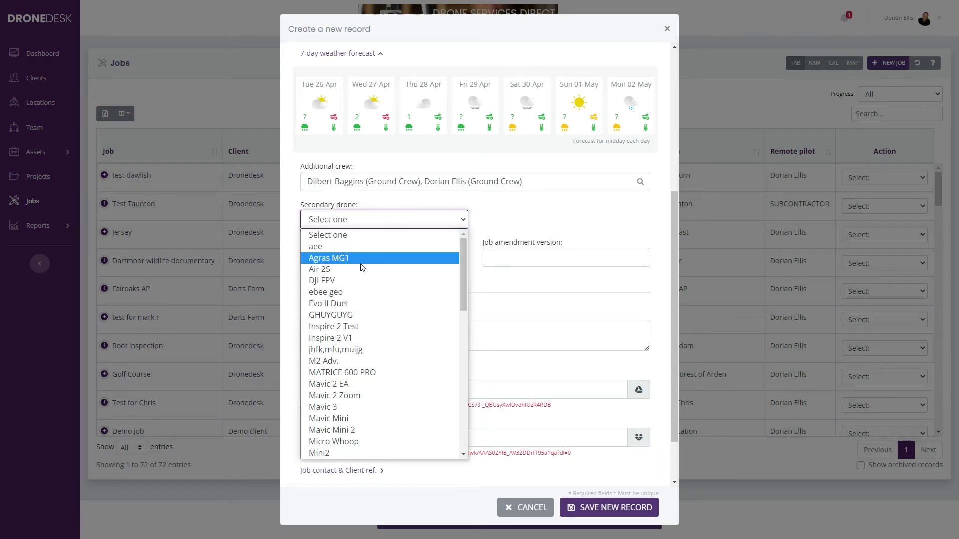
{"action": "scroll", "coordinate": [419, 349], "scroll_direction": "down", "scroll_amount": 4}
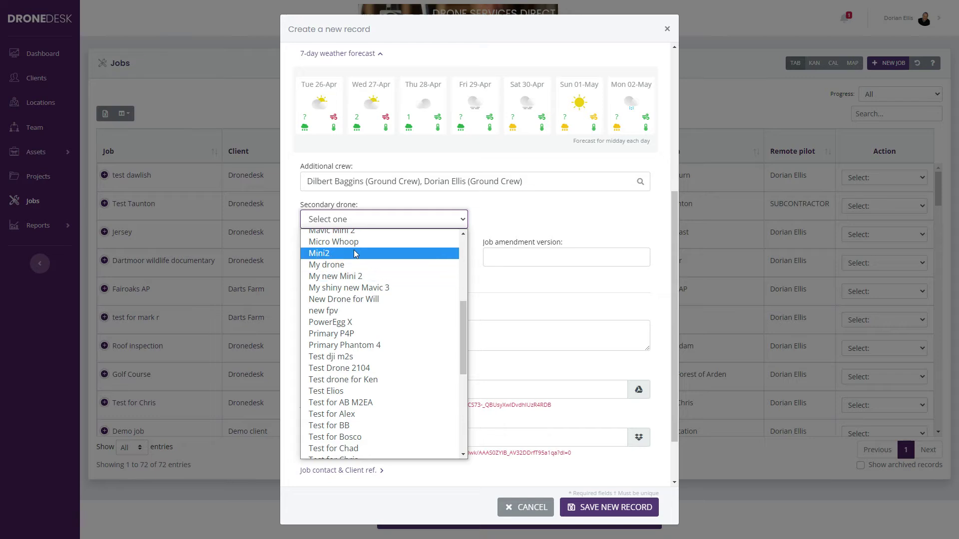
{"action": "left_click", "coordinate": [356, 275]}
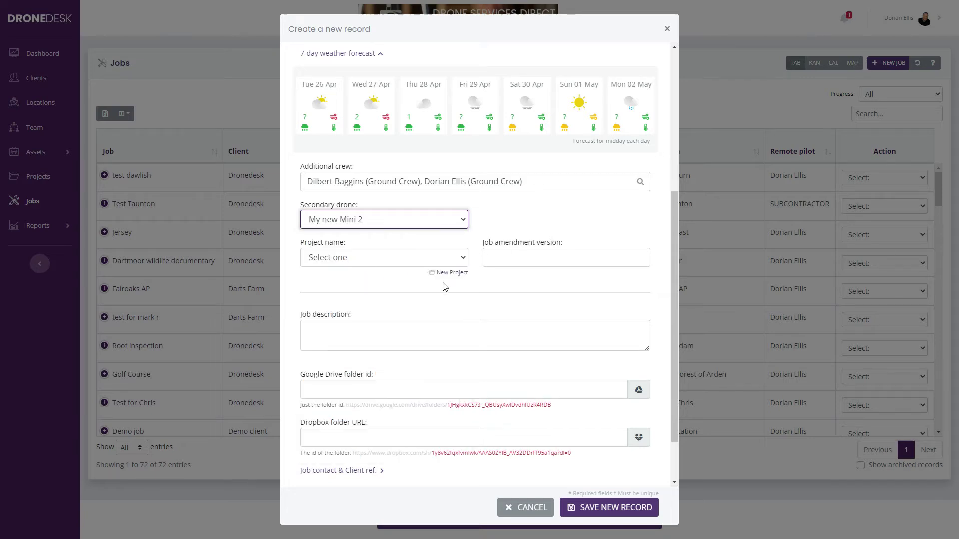
{"action": "left_click", "coordinate": [365, 258]}
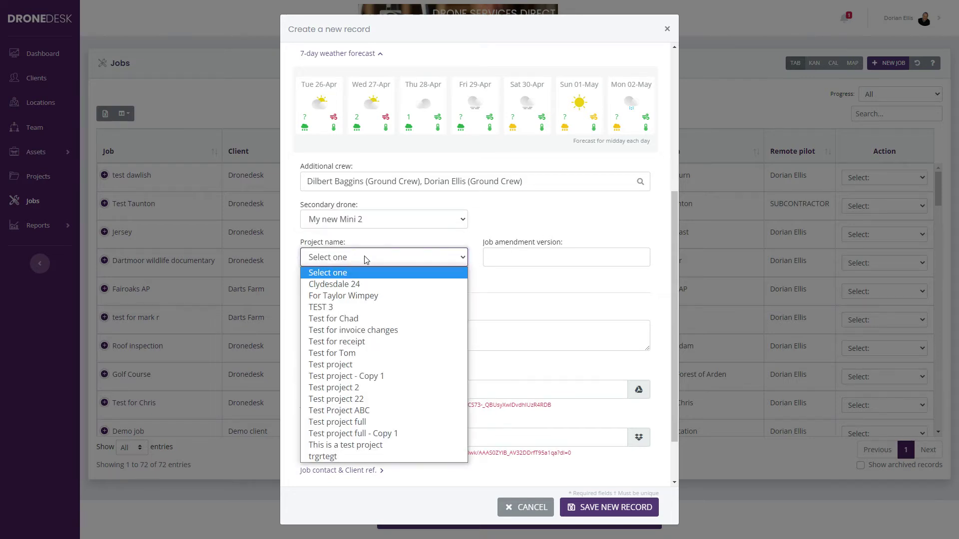
{"action": "left_click", "coordinate": [500, 275]}
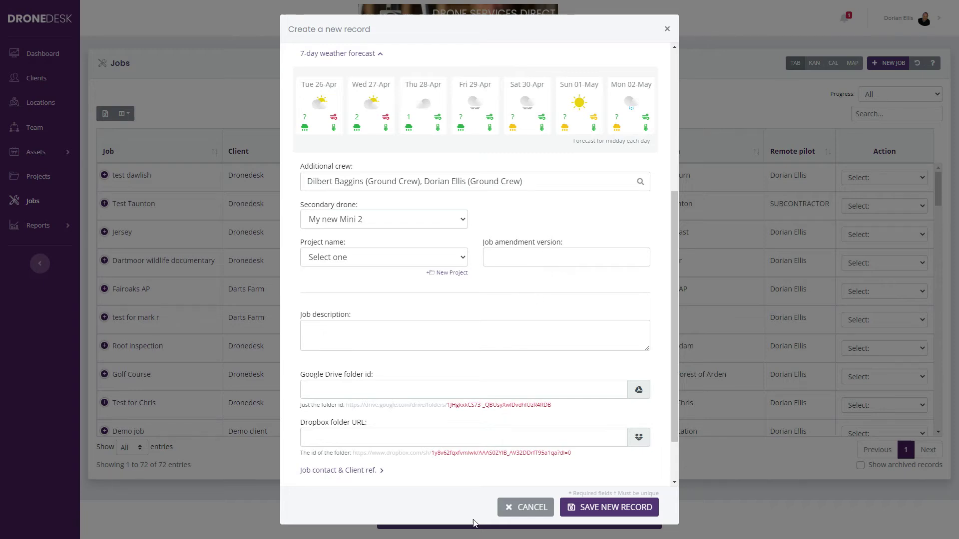
{"action": "scroll", "coordinate": [381, 364], "scroll_direction": "down", "scroll_amount": 2}
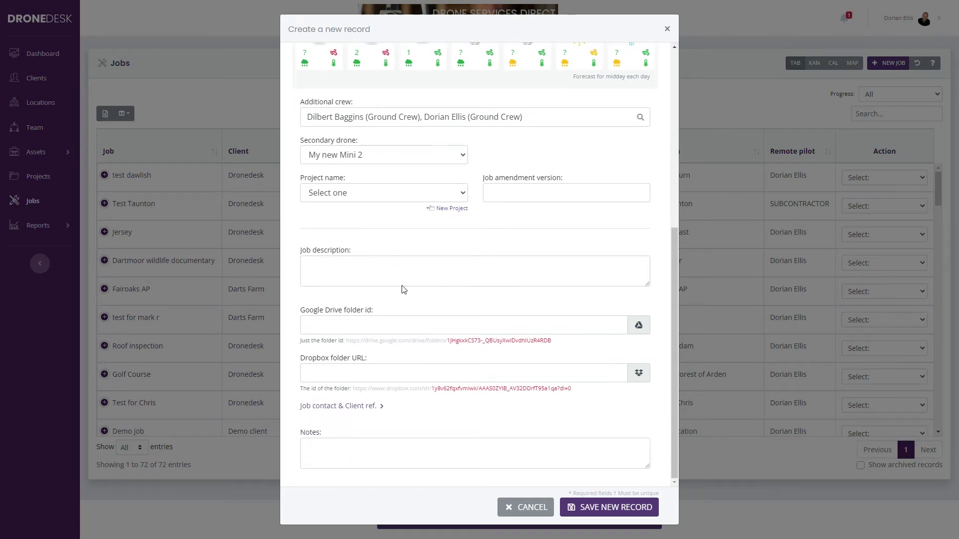
Enter the job description 'This is my description', expand the job contact fields, and save the new record
{"action": "left_click", "coordinate": [371, 267]}
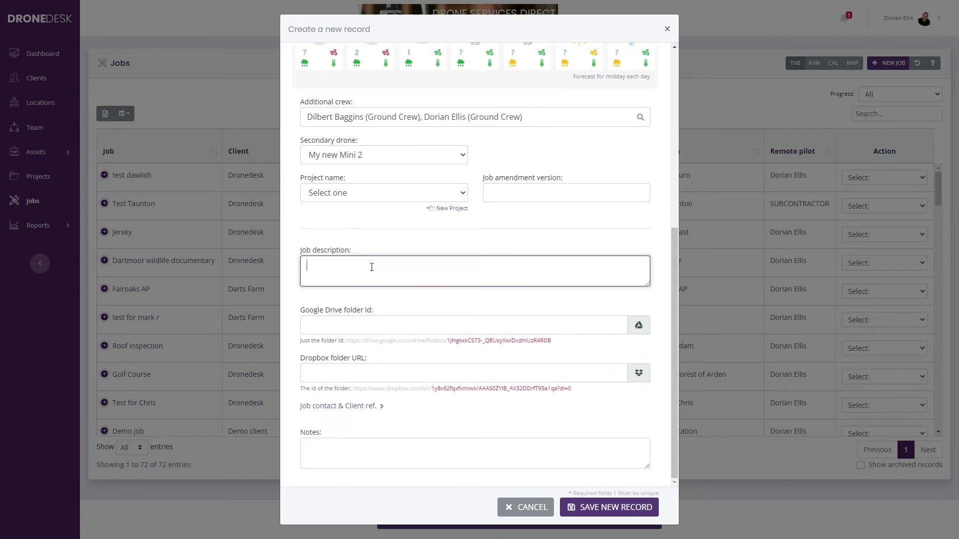
{"action": "type", "text": "This is my description"}
{"action": "left_click", "coordinate": [348, 407]}
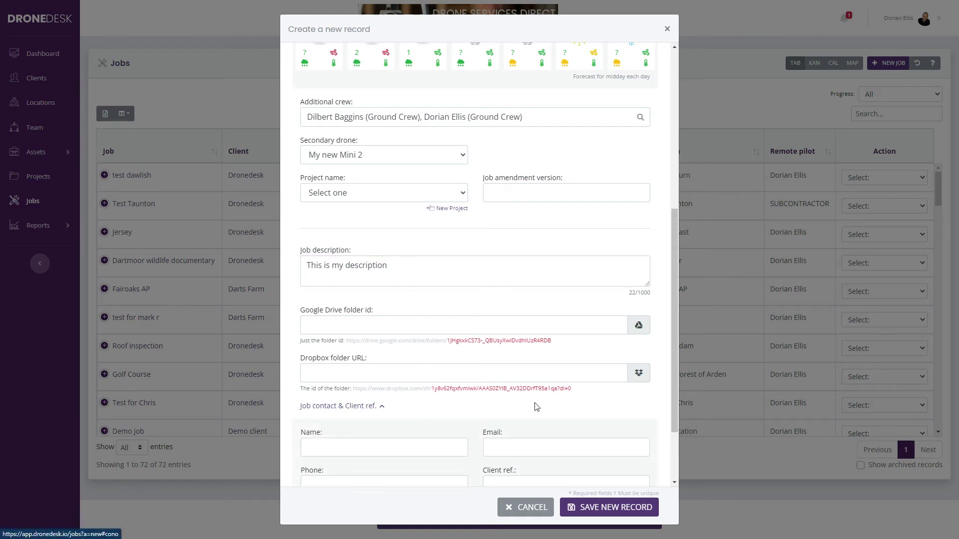
{"action": "scroll", "coordinate": [534, 407], "scroll_direction": "down", "scroll_amount": 2}
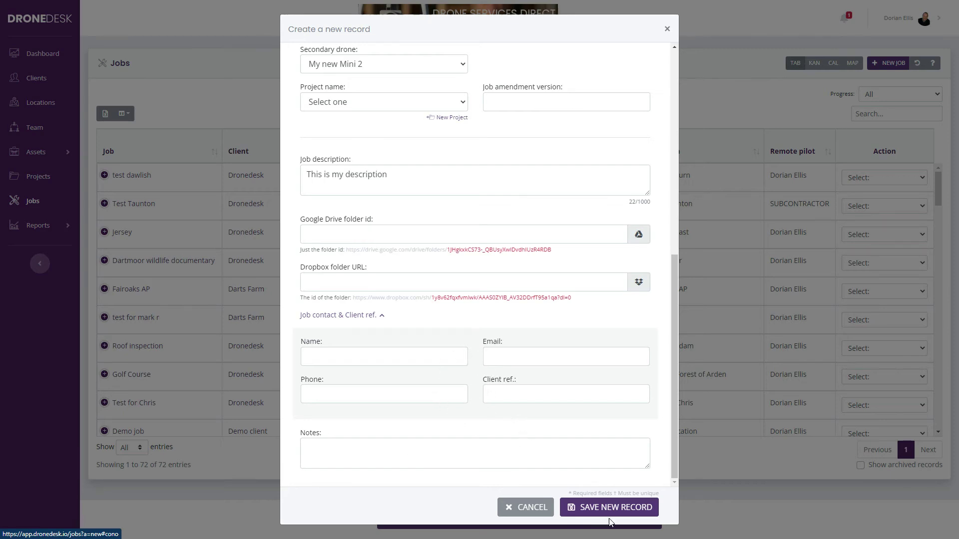
{"action": "left_click", "coordinate": [616, 508]}
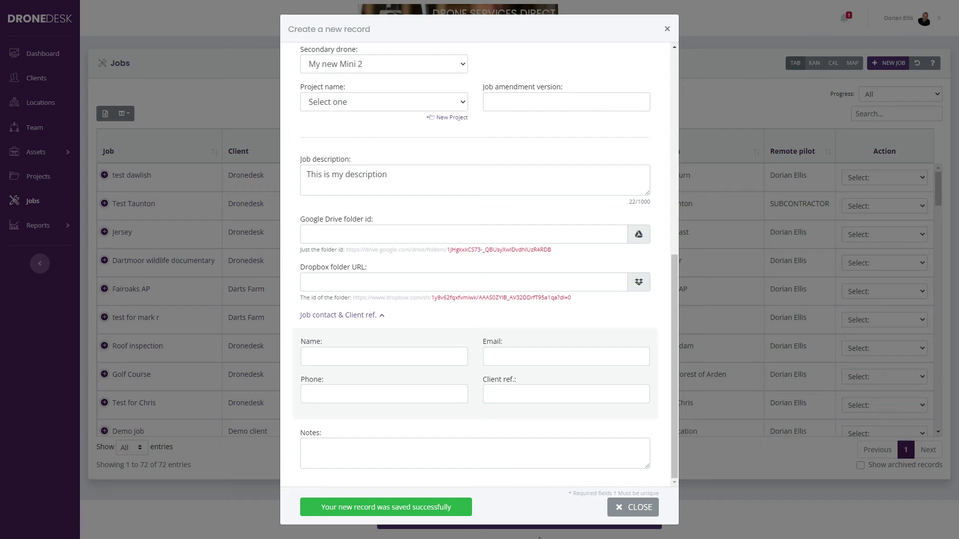
Close the saved-record dialog and choose Manage Job from the My demo job build row's actions
{"action": "left_click", "coordinate": [634, 510]}
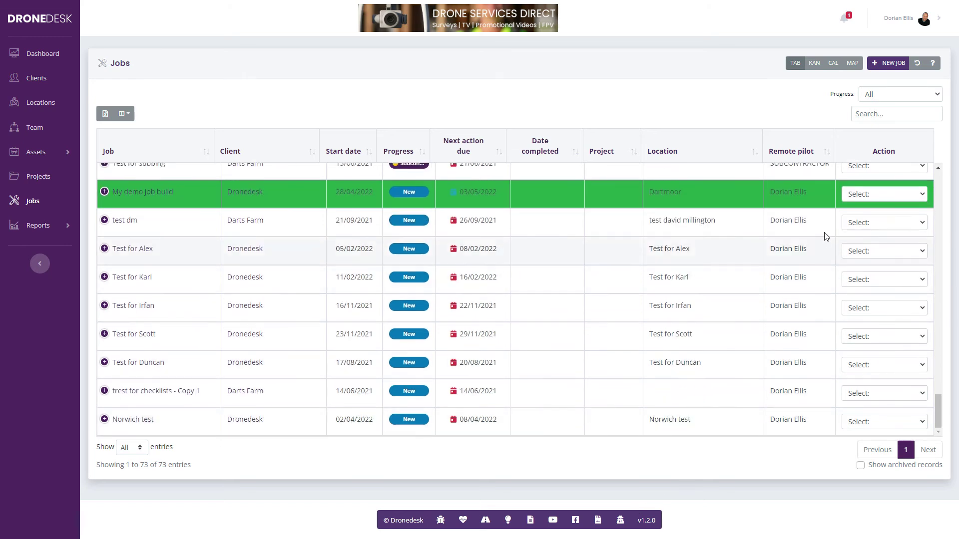
{"action": "left_click", "coordinate": [879, 195]}
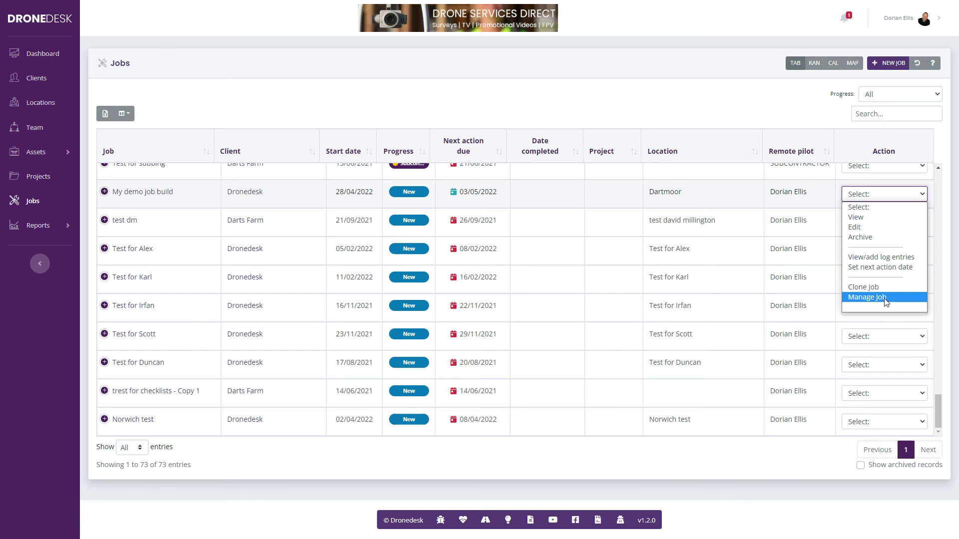
{"action": "left_click", "coordinate": [884, 299]}
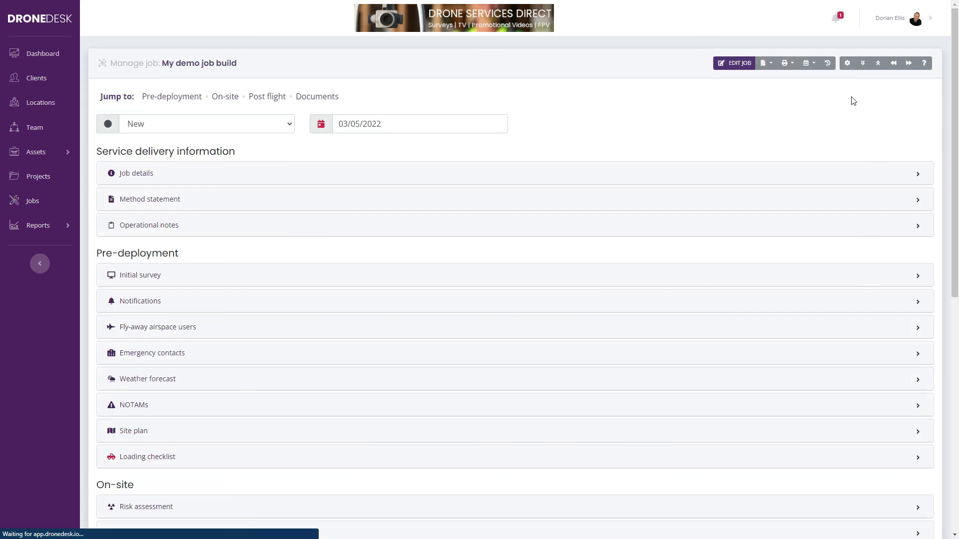
Scroll up and down through the Manage Job page for My demo job build
{"action": "scroll", "coordinate": [505, 248], "scroll_direction": "down", "scroll_amount": 2}
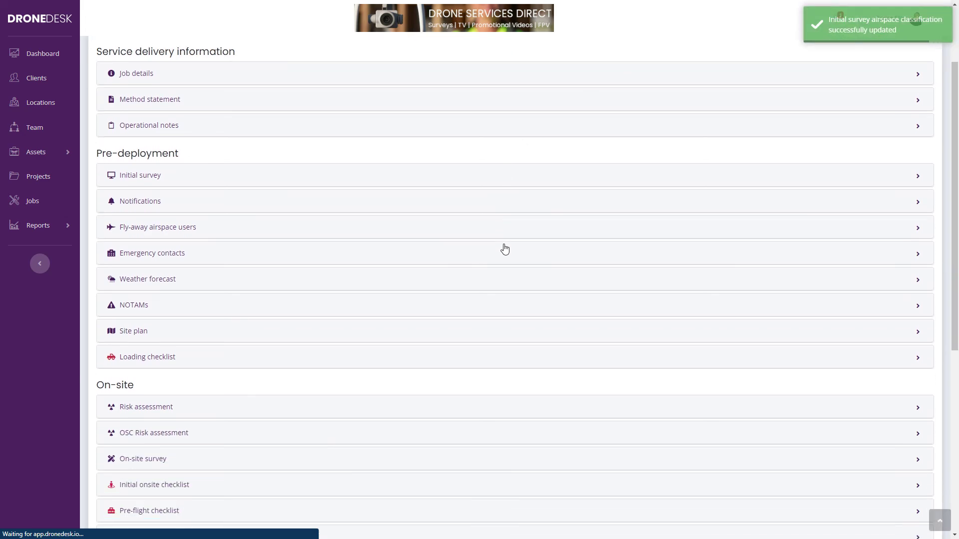
{"action": "scroll", "coordinate": [505, 249], "scroll_direction": "down", "scroll_amount": 6}
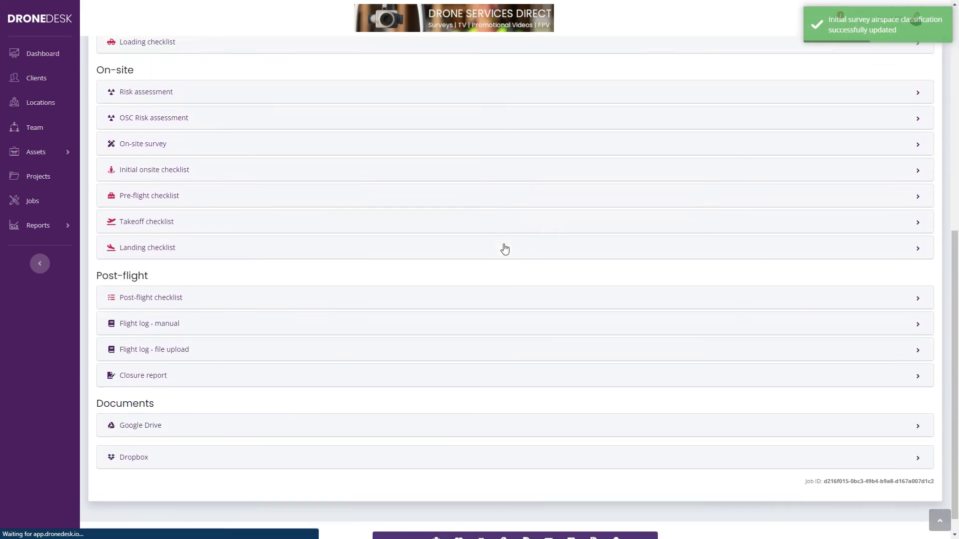
{"action": "scroll", "coordinate": [505, 249], "scroll_direction": "up", "scroll_amount": 8}
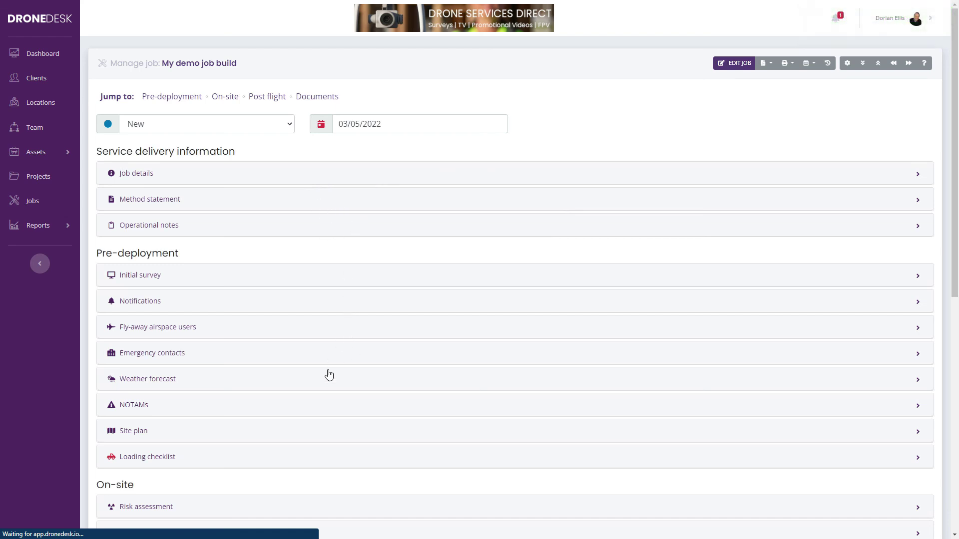
{"action": "scroll", "coordinate": [297, 389], "scroll_direction": "down", "scroll_amount": 2}
{"action": "scroll", "coordinate": [299, 389], "scroll_direction": "down", "scroll_amount": 2}
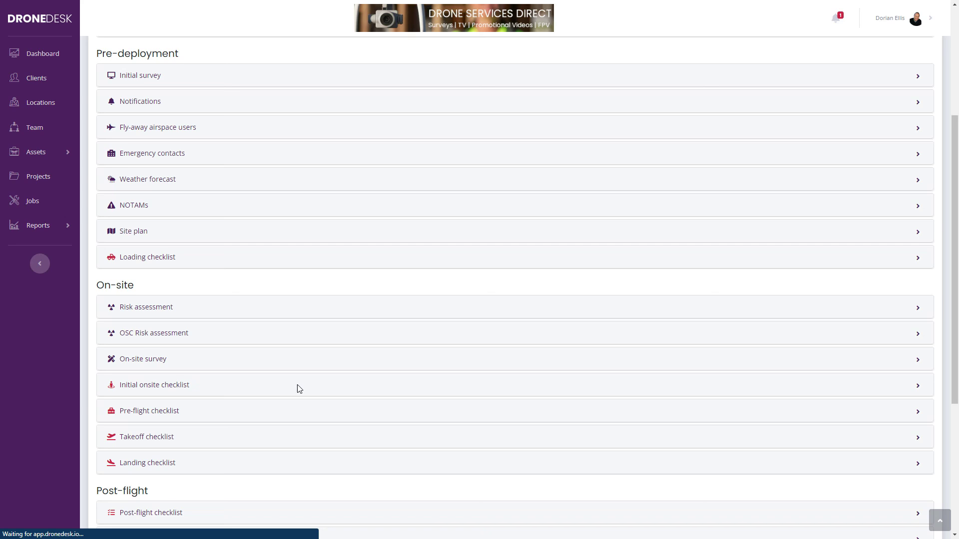
{"action": "scroll", "coordinate": [298, 389], "scroll_direction": "up", "scroll_amount": 4}
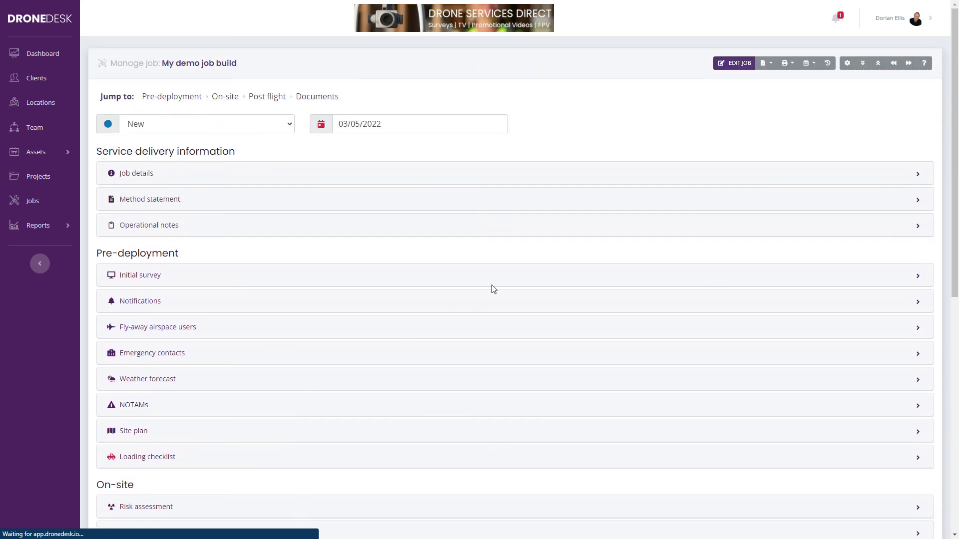